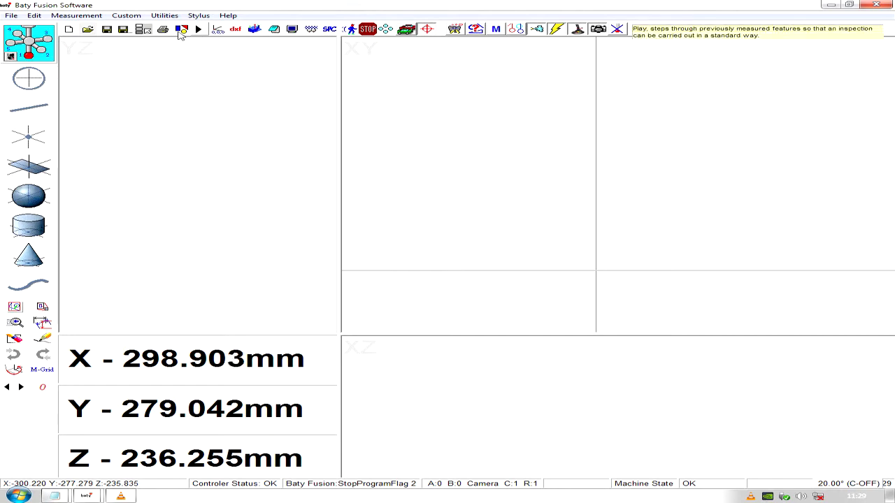
Set up a DXF import as a curve profile, drawn as a curve, with a default profile tolerance of 0.05.
click(235, 30)
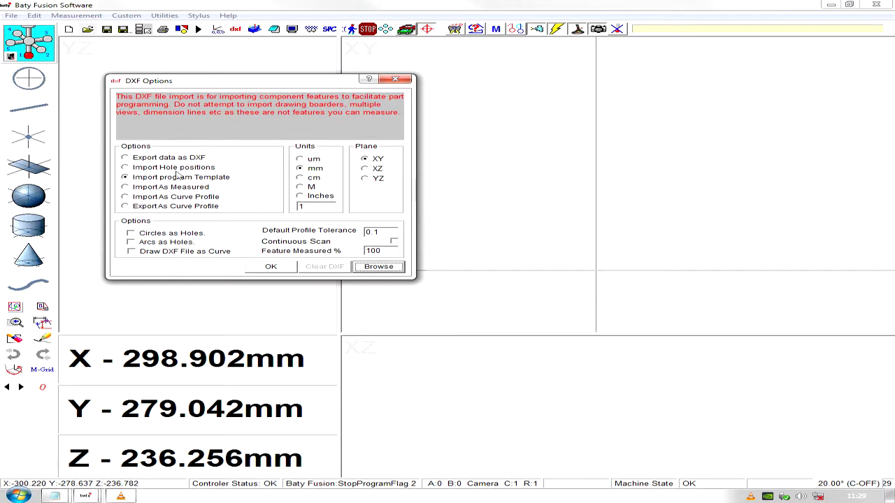
click(124, 200)
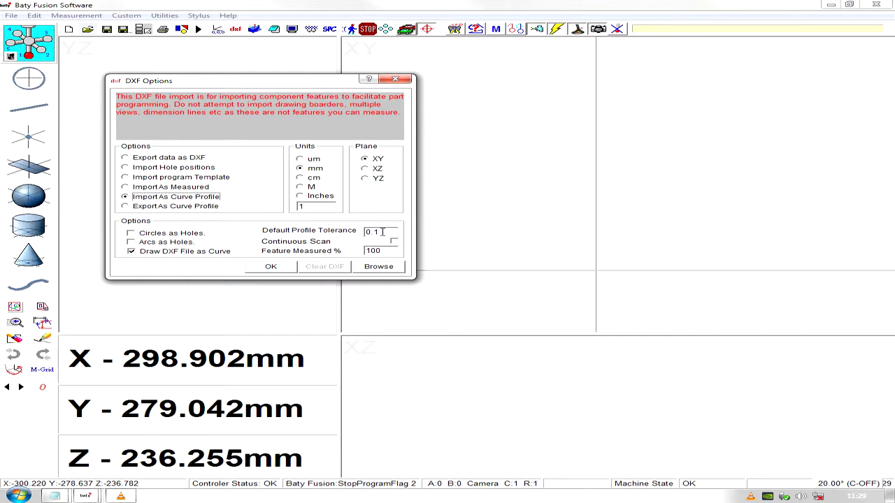
drag(374, 232, 383, 232)
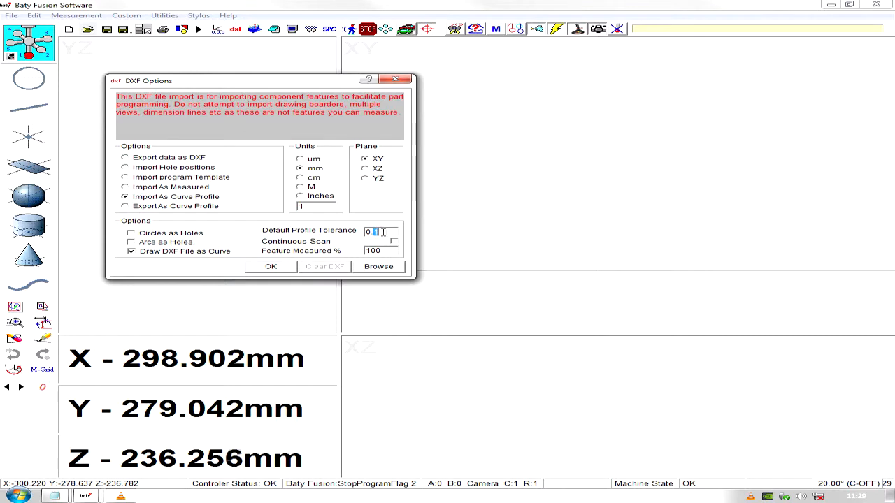
text(05)
click(378, 266)
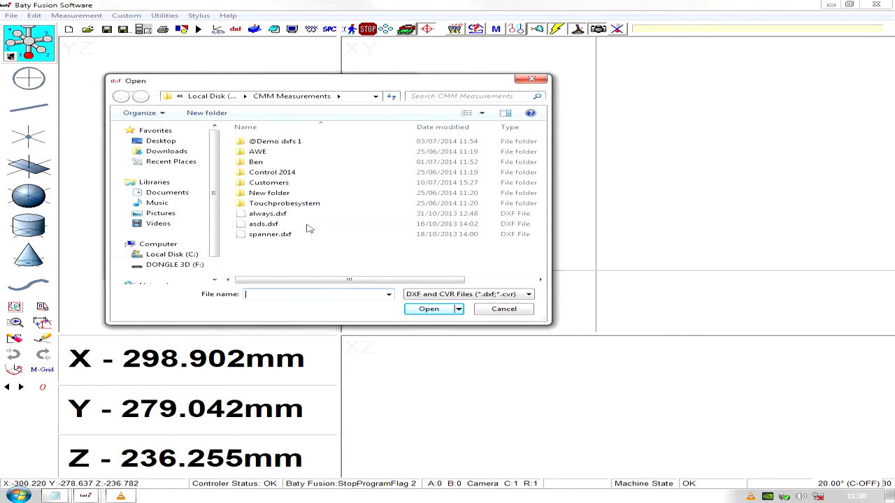
double_click(290, 146)
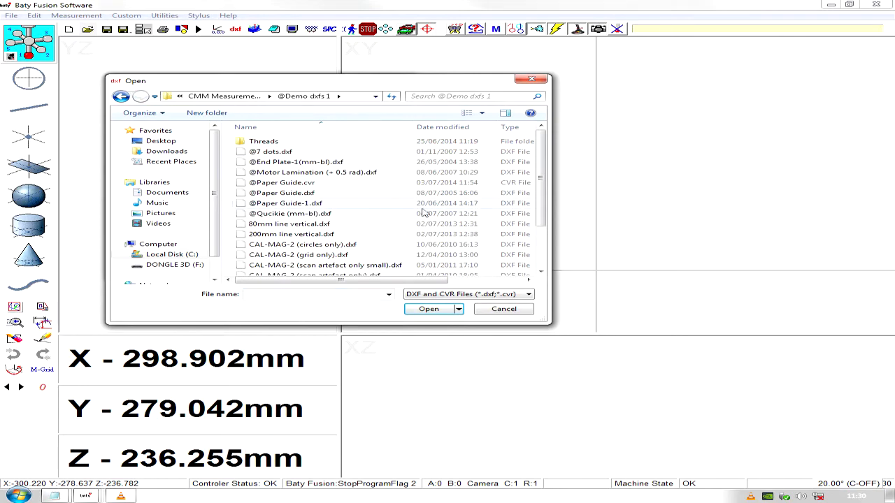
drag(540, 194, 540, 216)
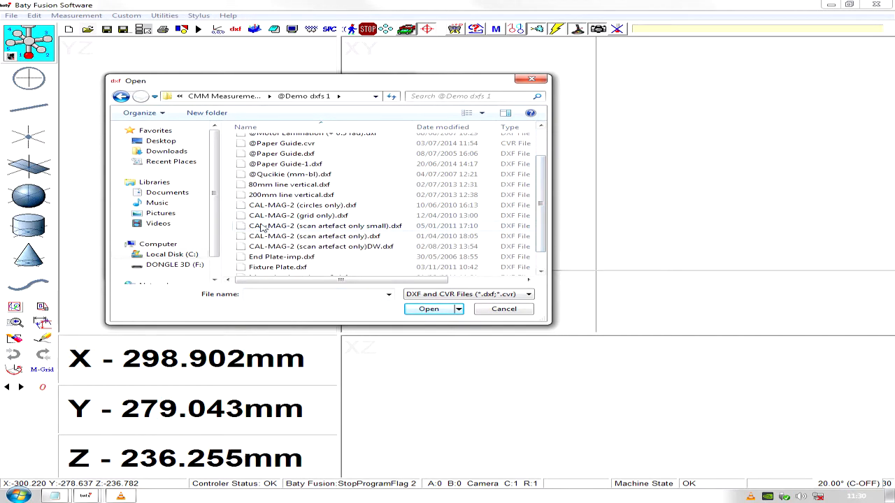
click(325, 226)
click(429, 310)
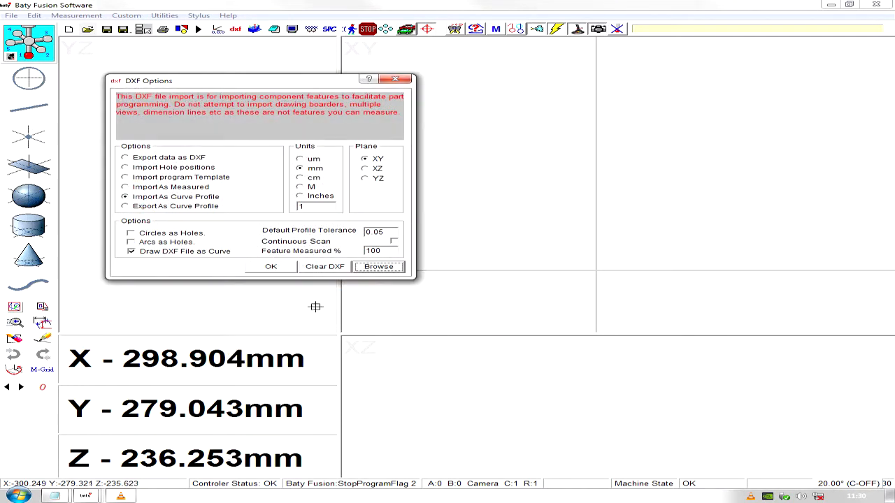
click(271, 266)
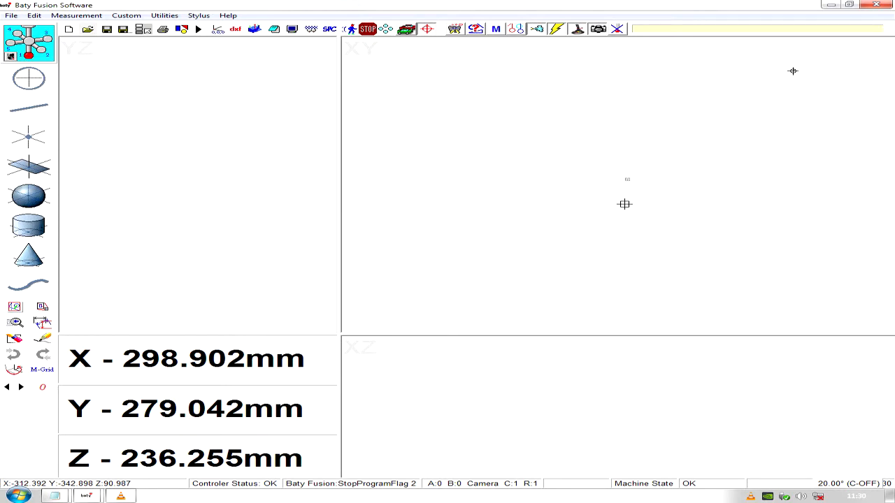
Examine the imported DXF profile and its tolerance band up close in the XY view.
drag(781, 63, 806, 80)
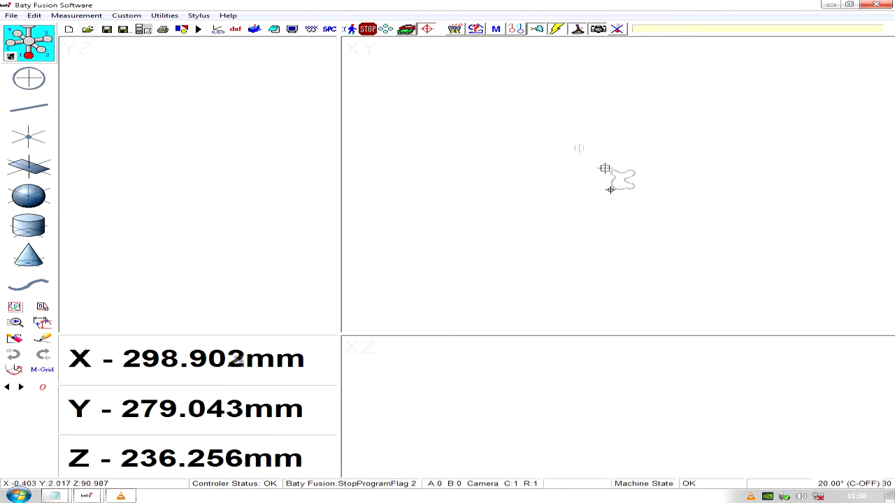
drag(576, 151, 665, 205)
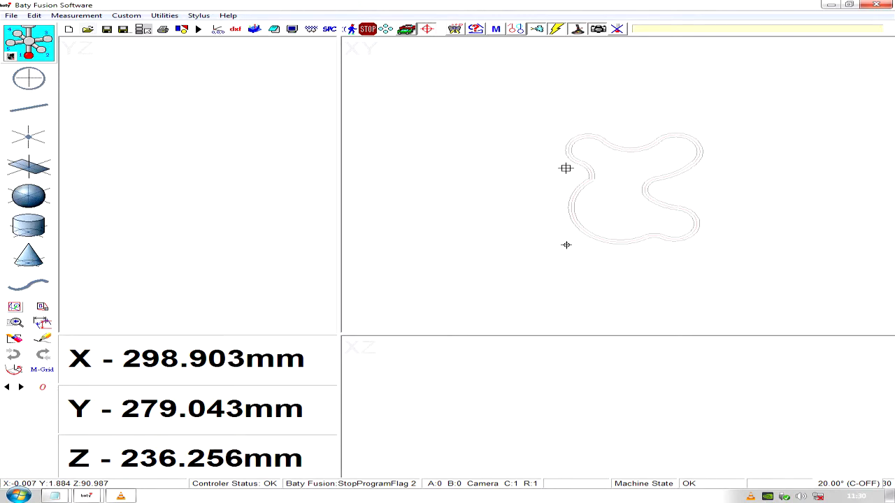
drag(564, 168, 604, 190)
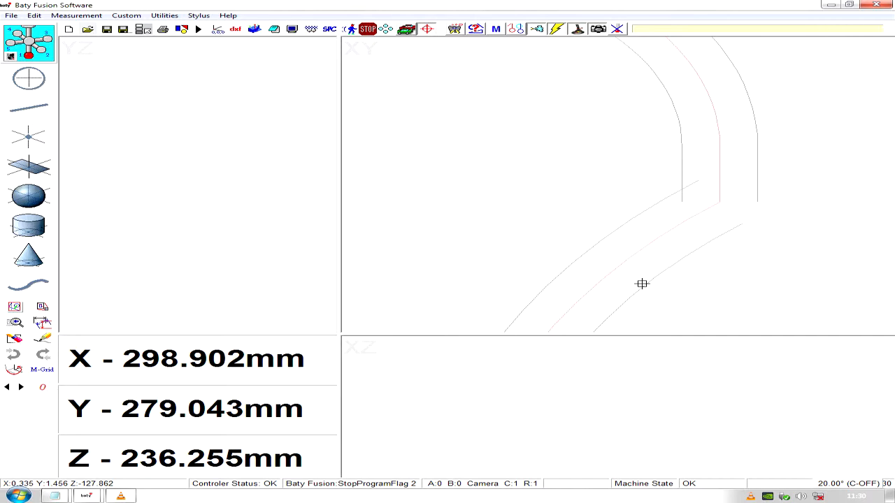
click(43, 309)
click(44, 309)
click(44, 309)
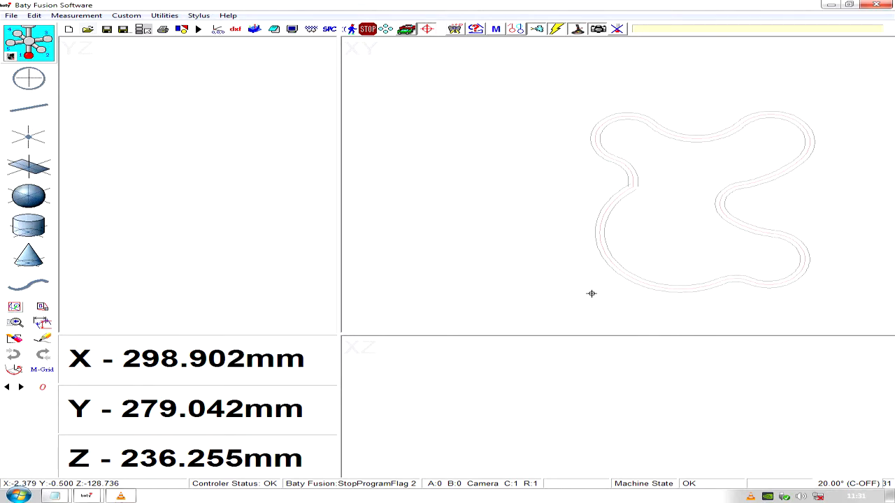
Scan the upper edge of the dark shape as a curve in the camera view, accept the measurement and put the camera window away.
mouse_move(93, 497)
click(246, 430)
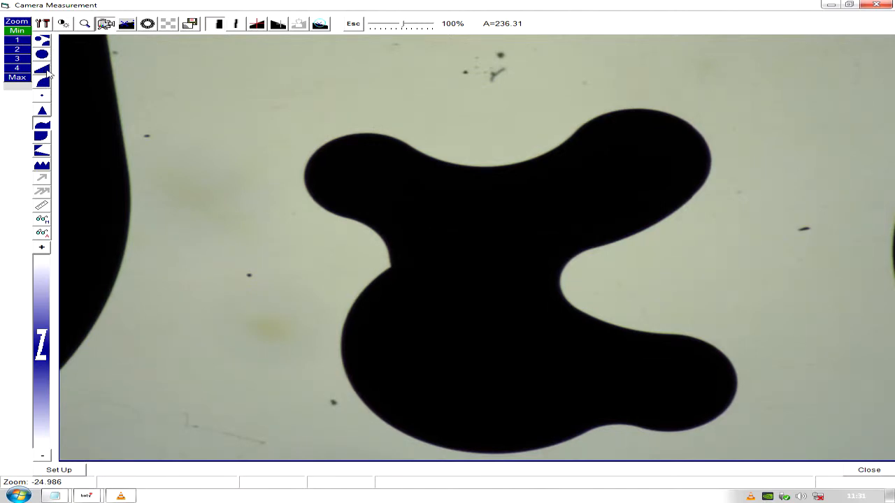
click(43, 126)
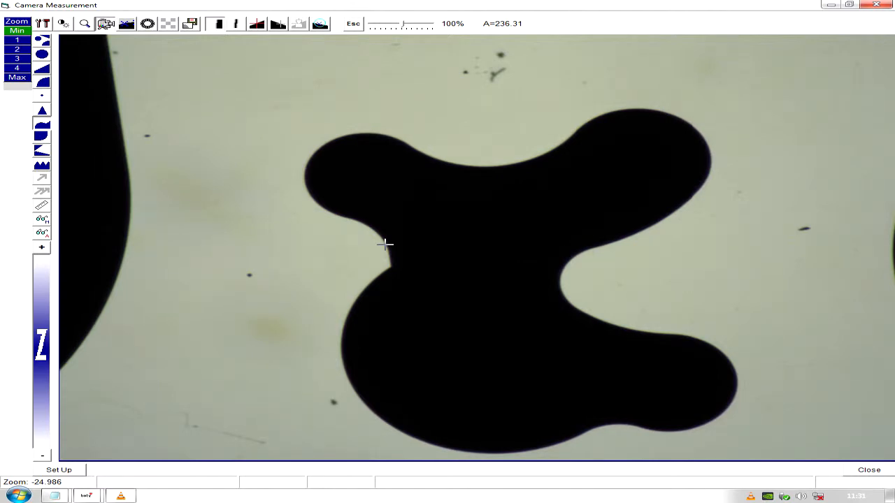
click(372, 218)
click(429, 226)
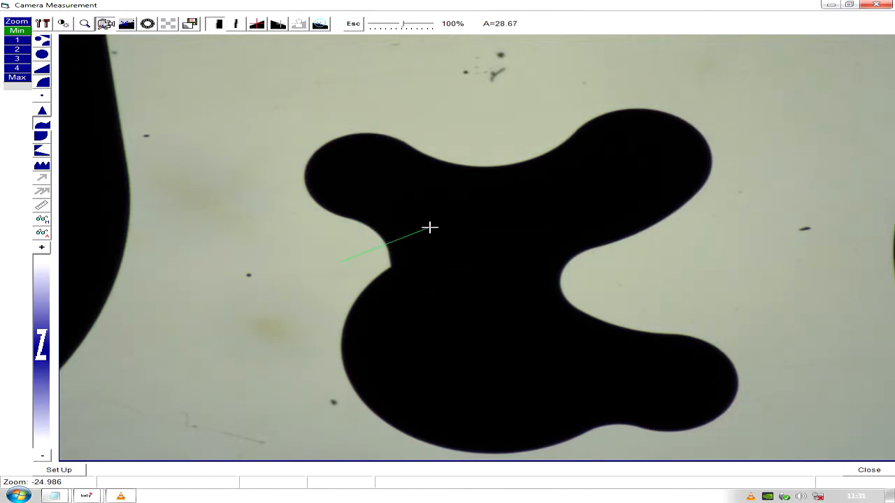
click(347, 250)
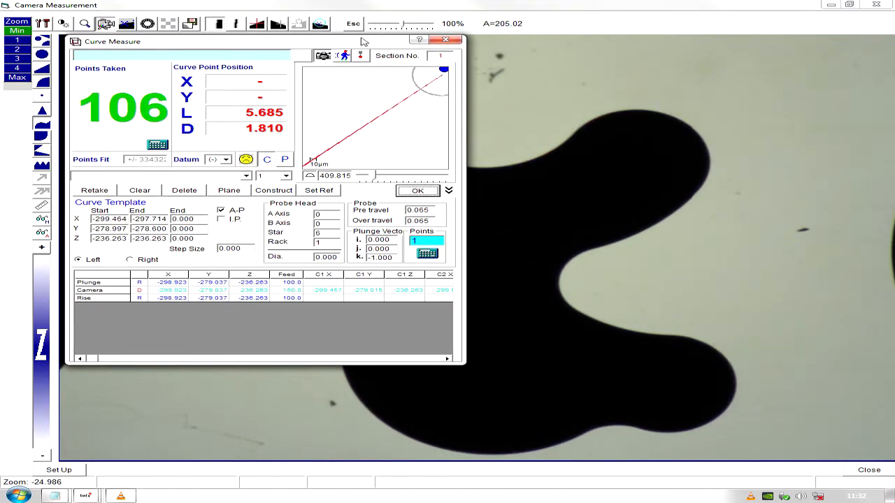
drag(363, 42, 339, 77)
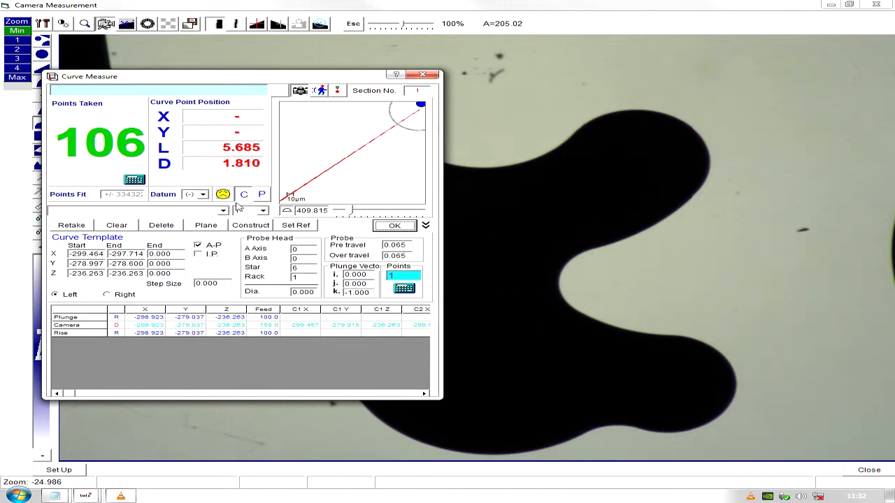
click(392, 227)
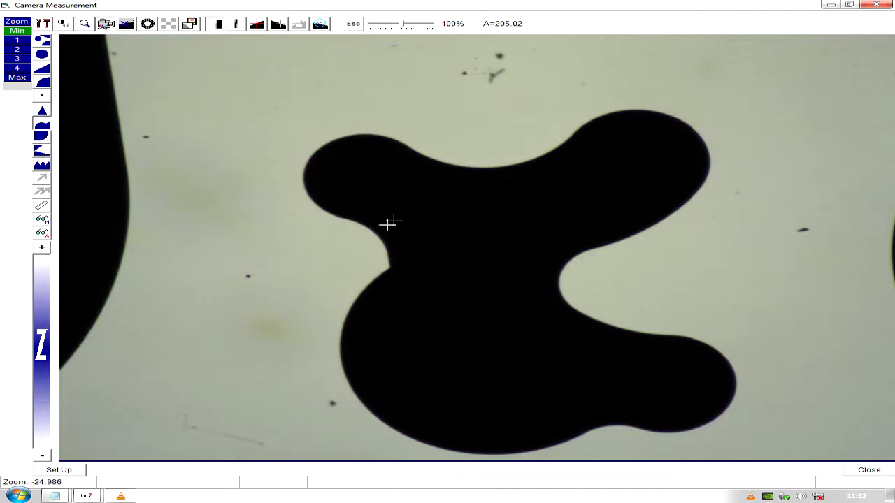
click(832, 5)
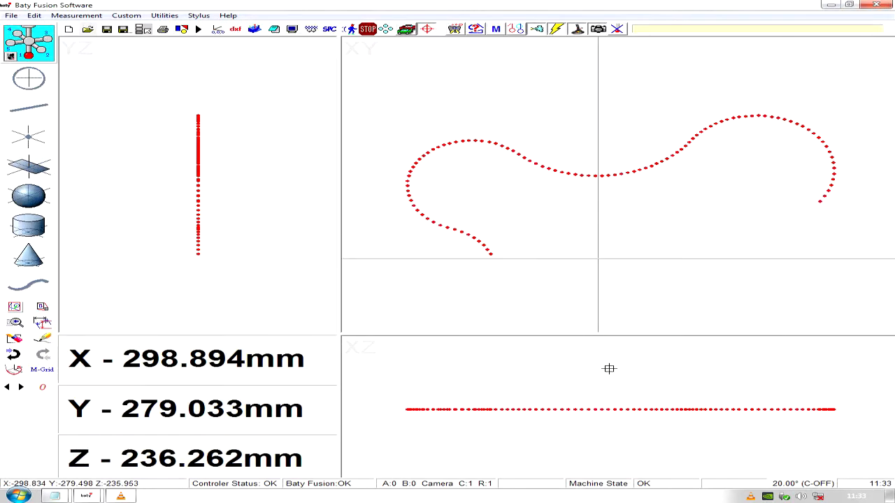
Examine the measured curve in the XY view and find where it lies relative to the imported DXF profile.
click(43, 308)
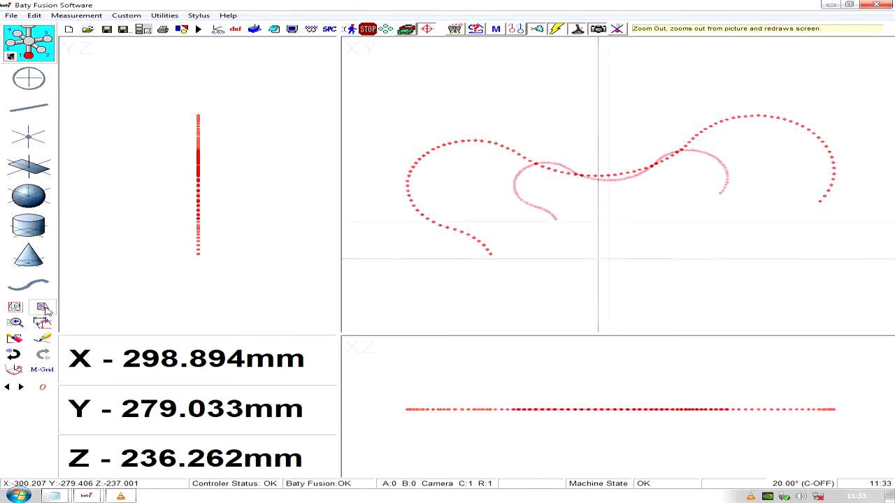
click(43, 308)
click(43, 308)
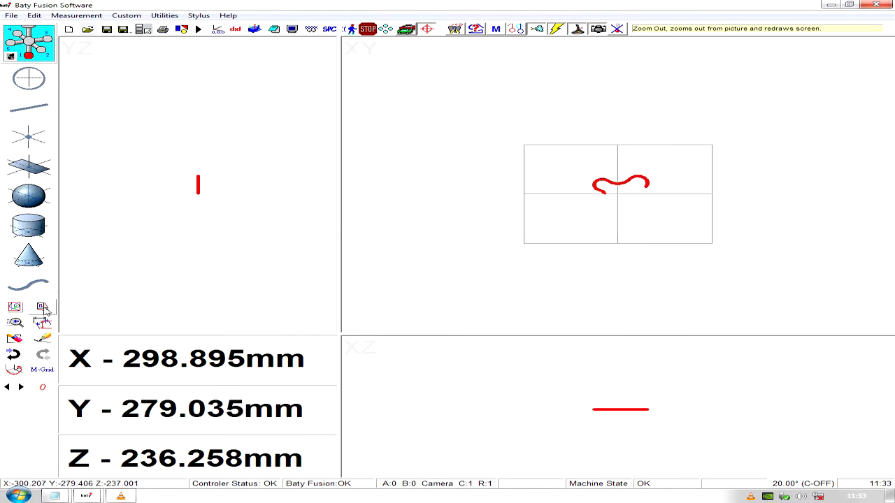
click(44, 309)
click(43, 309)
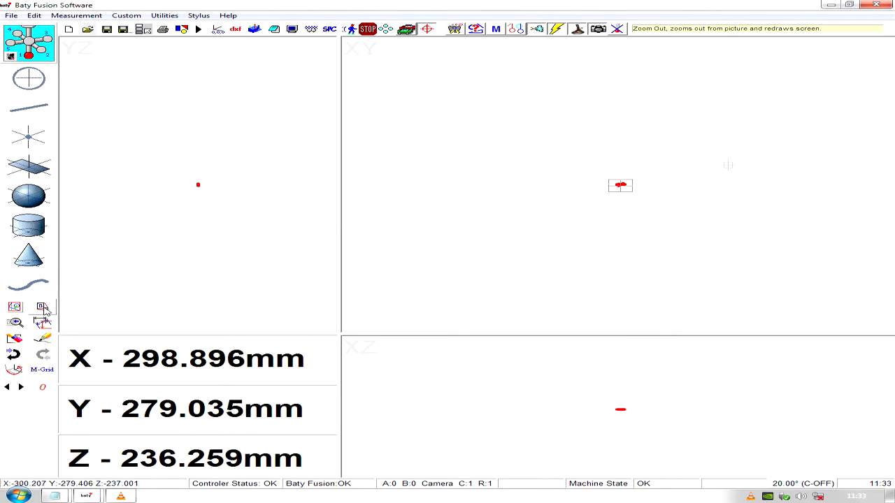
drag(583, 172, 657, 195)
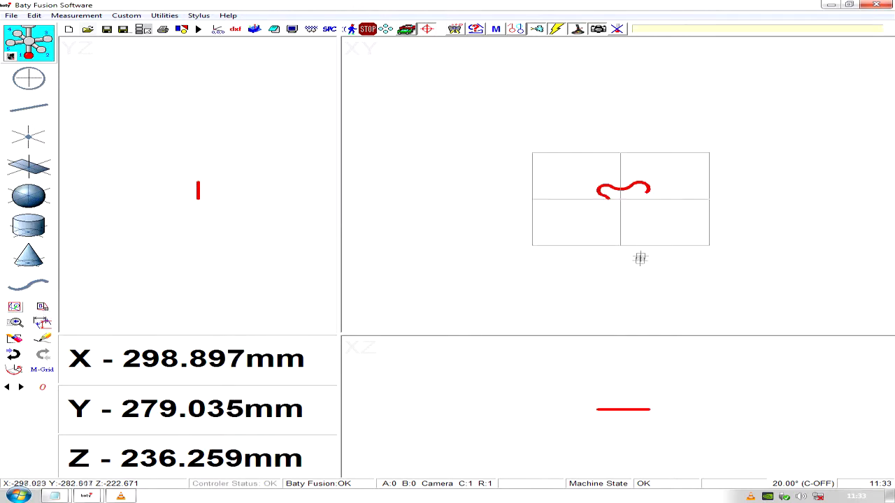
drag(585, 173, 664, 215)
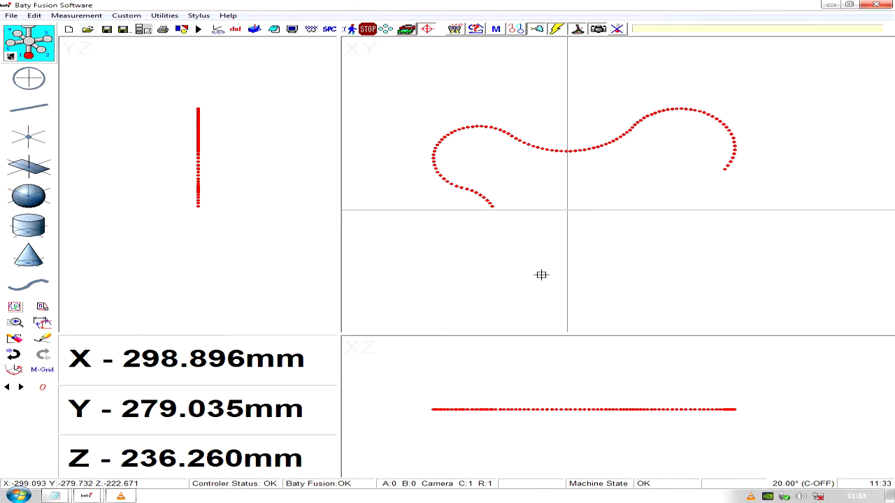
click(44, 308)
click(44, 309)
click(44, 309)
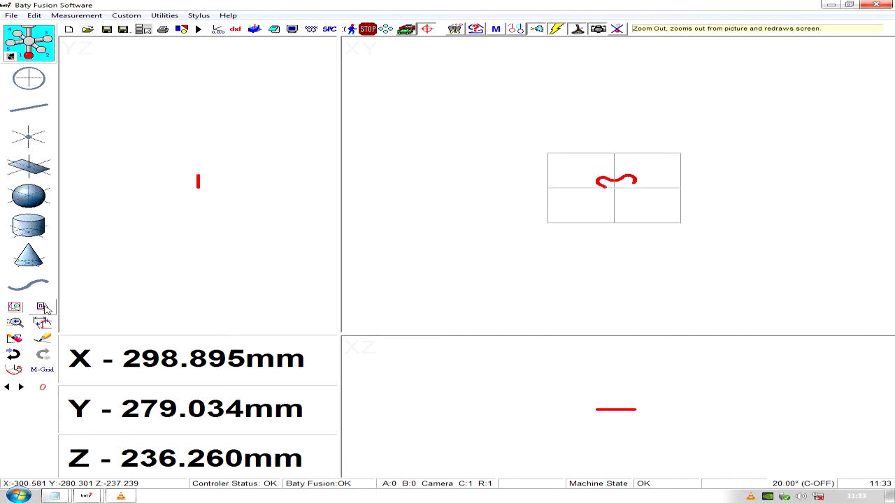
click(43, 308)
click(44, 308)
click(44, 308)
click(43, 309)
click(44, 309)
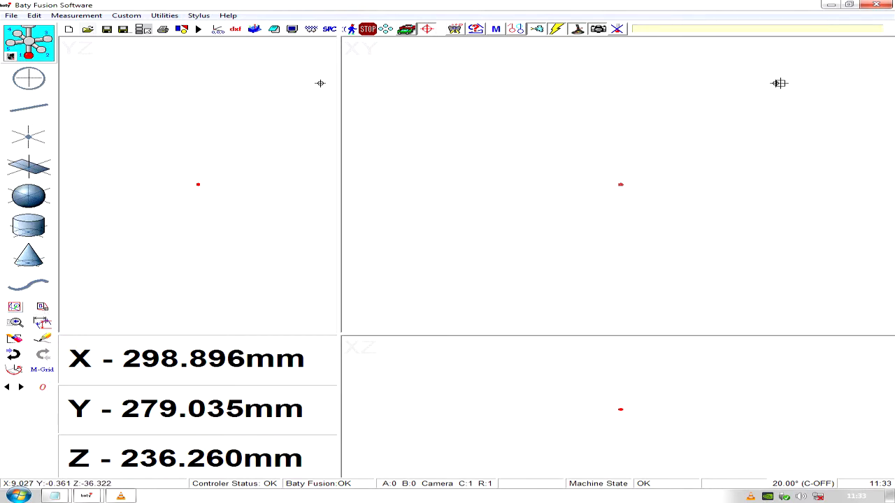
Use Grid Shift to move the measured curve to the DXF profile's location, translating about X 298.8 mm and Y 277.7 mm.
click(17, 371)
drag(314, 132, 413, 64)
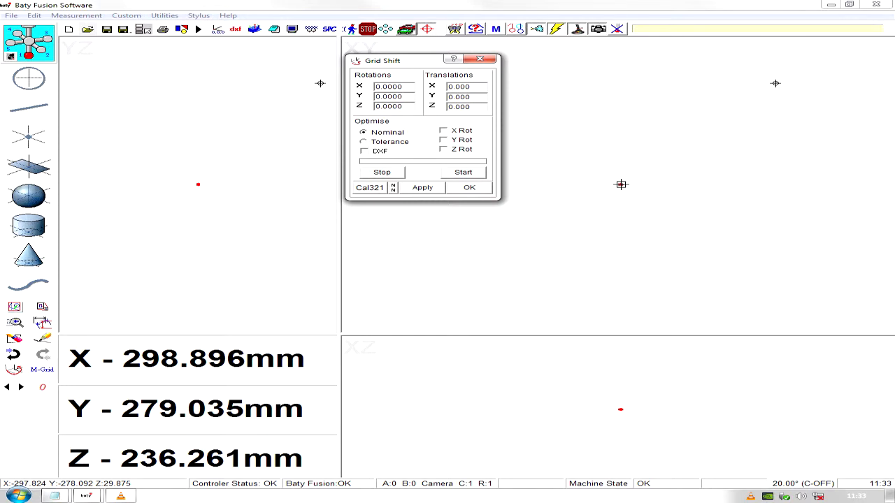
drag(621, 185, 689, 162)
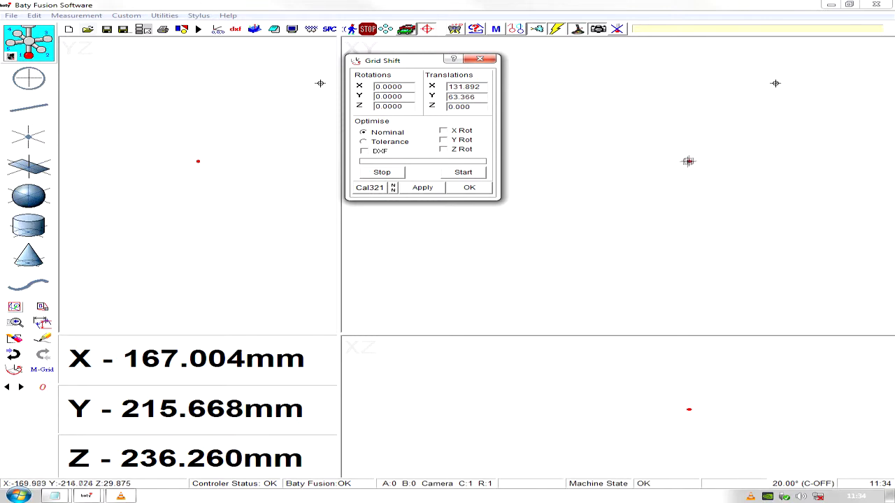
click(688, 162)
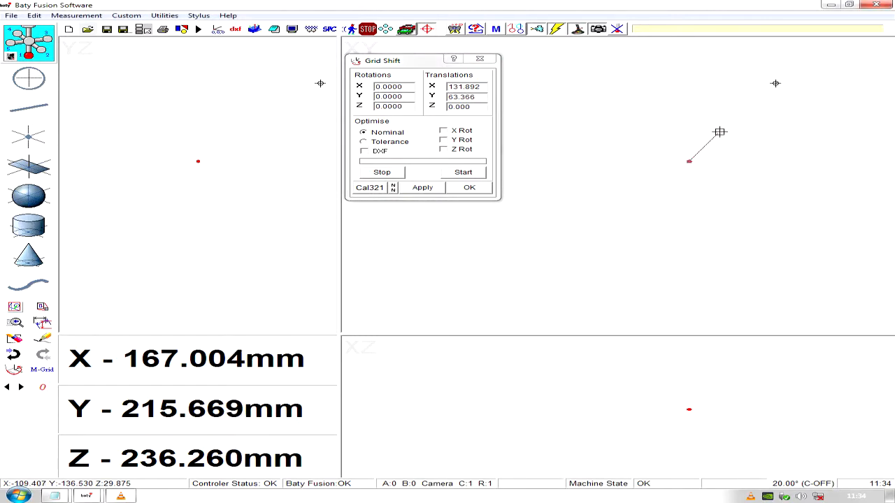
click(775, 83)
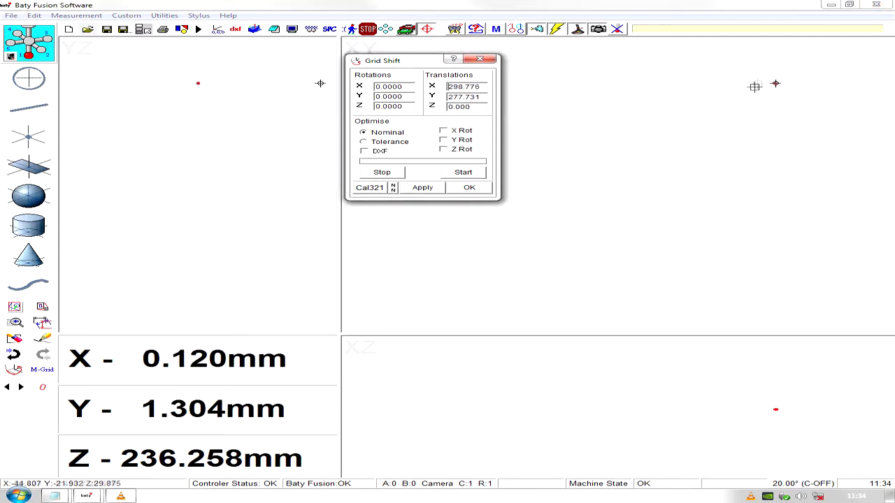
Place the measured curve over the upper edge of the DXF profile, bringing the translations to about X 300.0 mm and Y 280.8 mm.
click(769, 82)
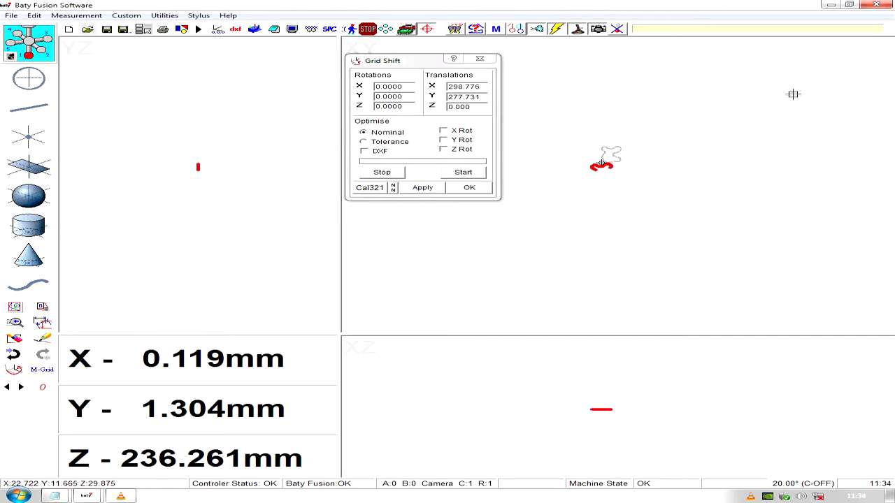
drag(558, 136, 645, 181)
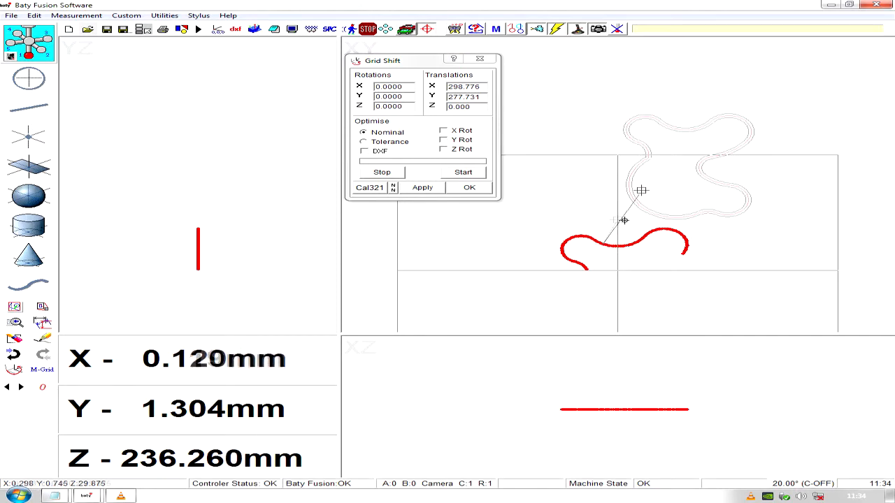
click(670, 126)
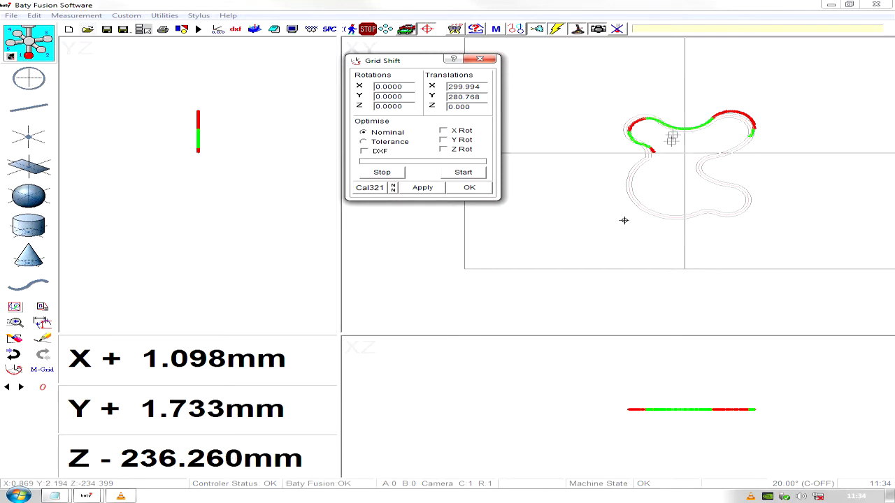
drag(663, 108, 707, 140)
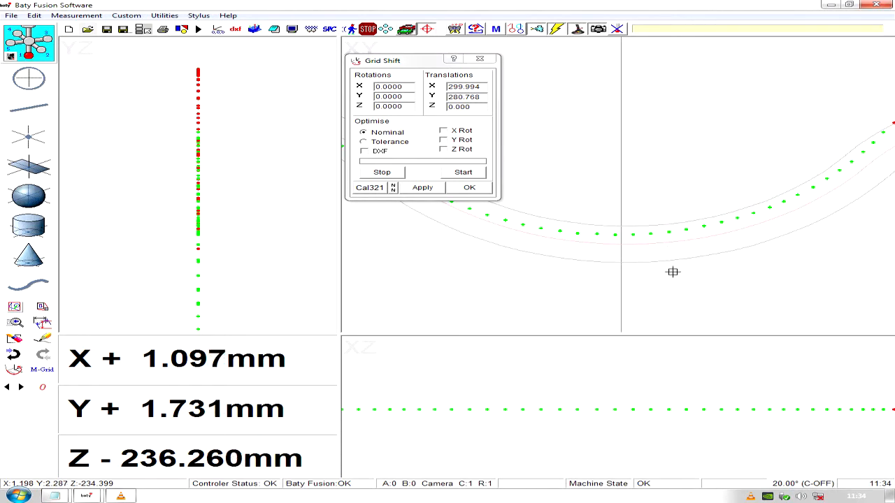
click(41, 309)
click(42, 308)
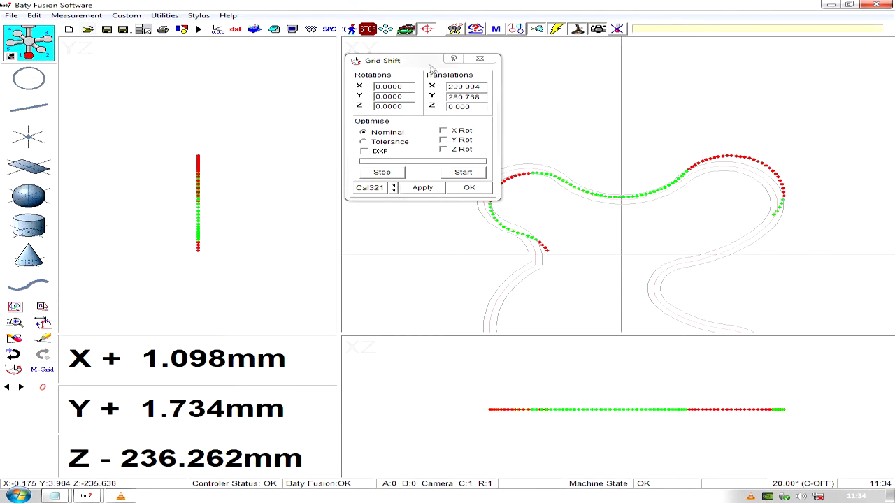
Optimise the grid shift by Nominal with the DXF option enabled to best-fit the measured curve to the profile, and accept it.
drag(434, 61, 262, 53)
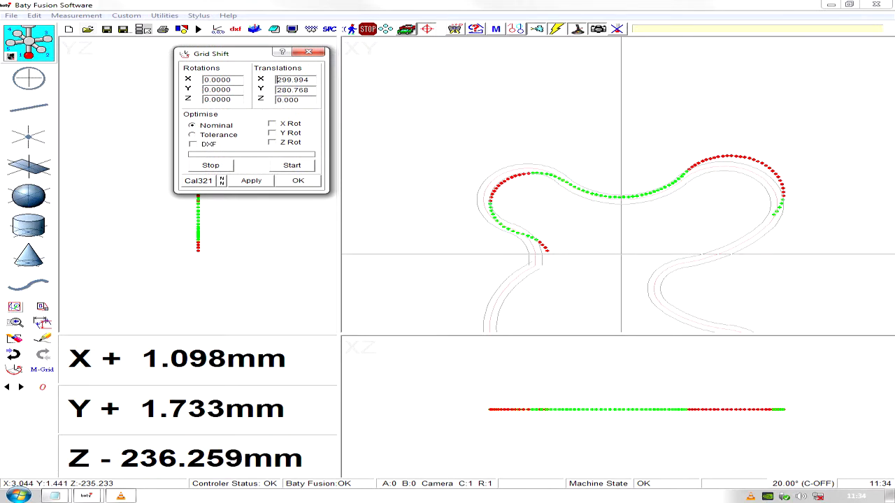
click(194, 144)
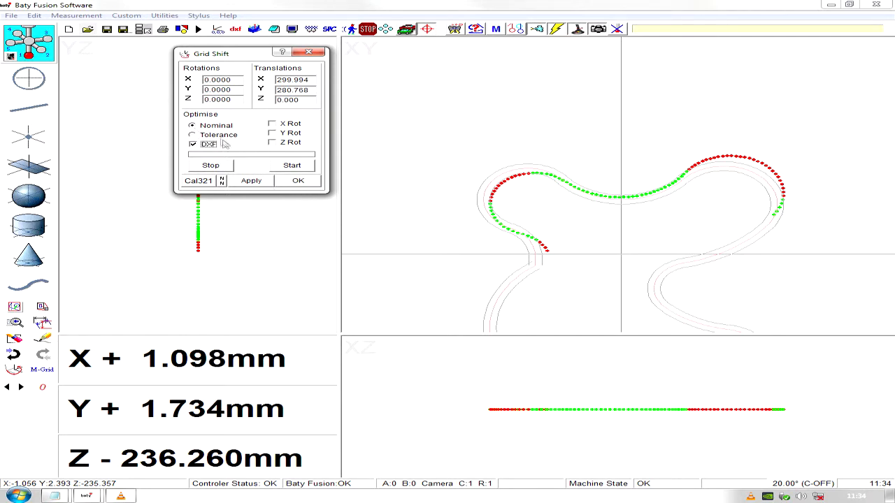
click(292, 166)
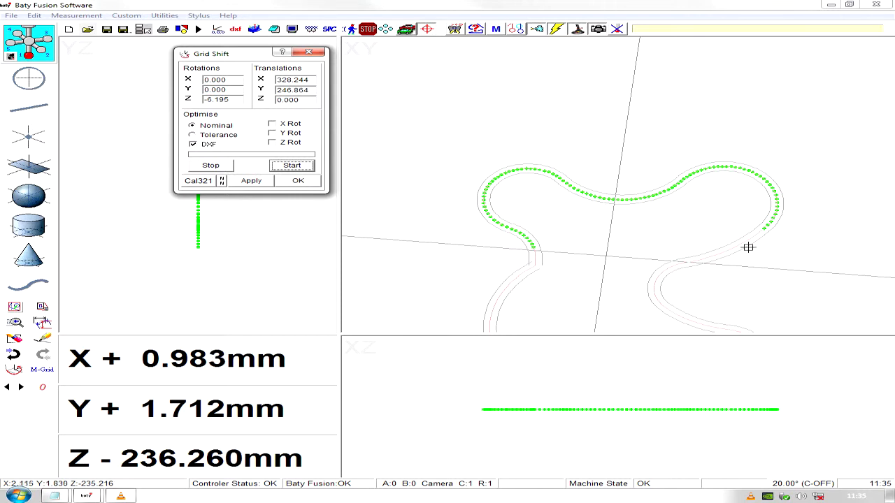
click(298, 181)
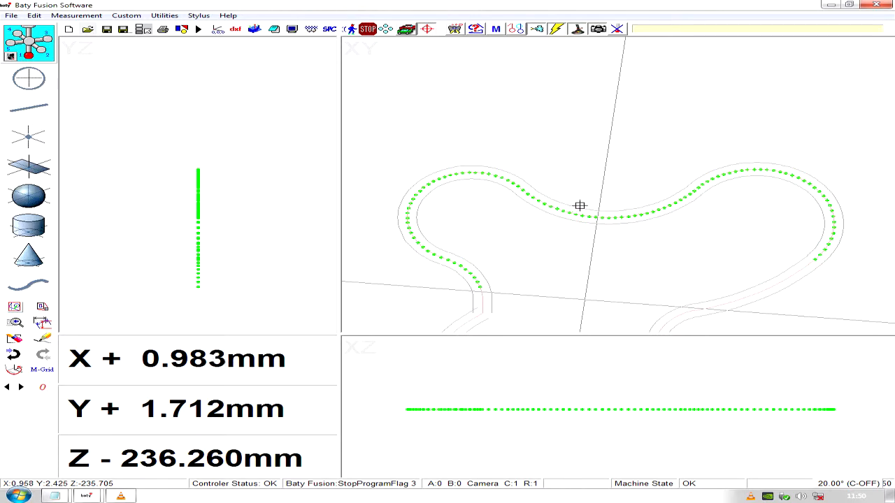
Add a Profile geometric tolerance to the measured curve, placing its label above the dip's left side.
click(429, 28)
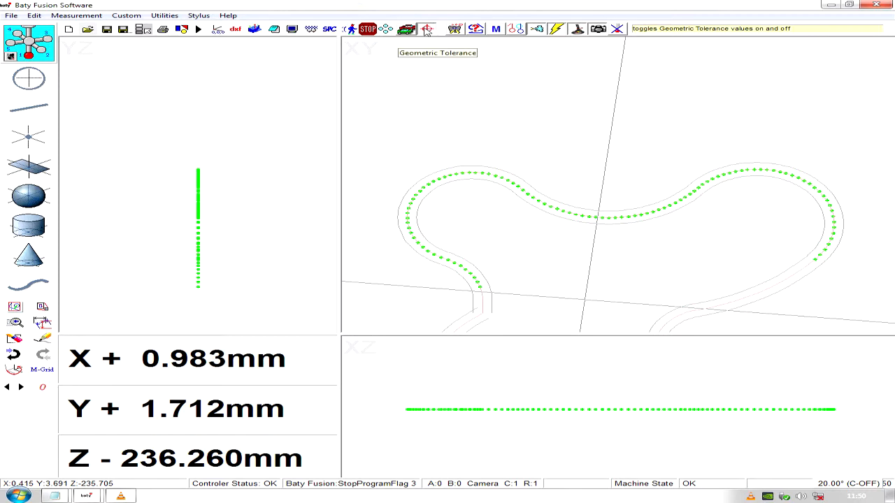
click(527, 194)
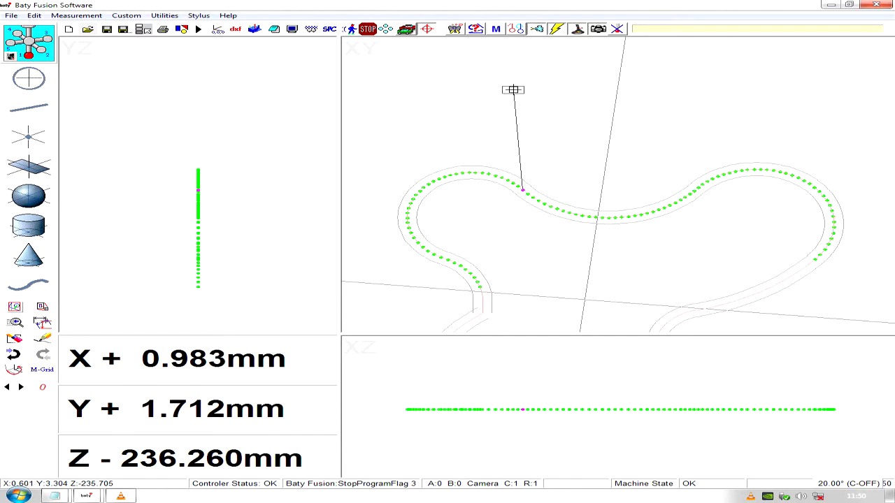
click(512, 89)
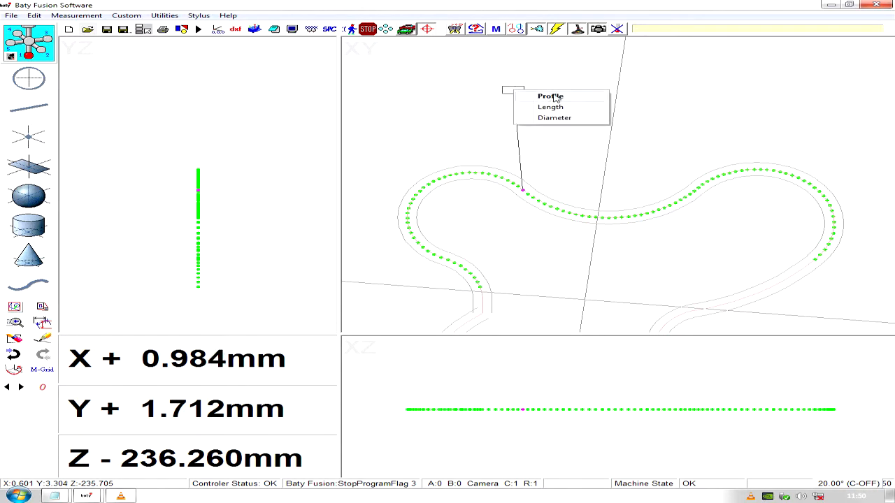
click(552, 97)
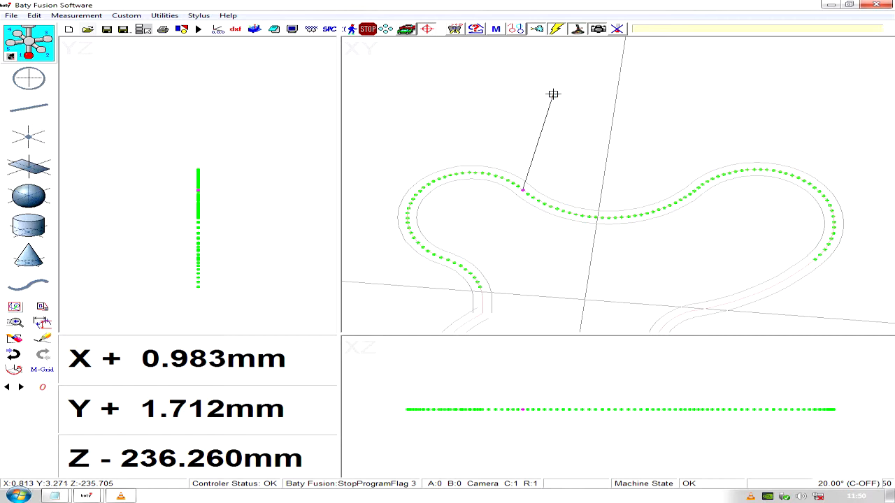
click(512, 88)
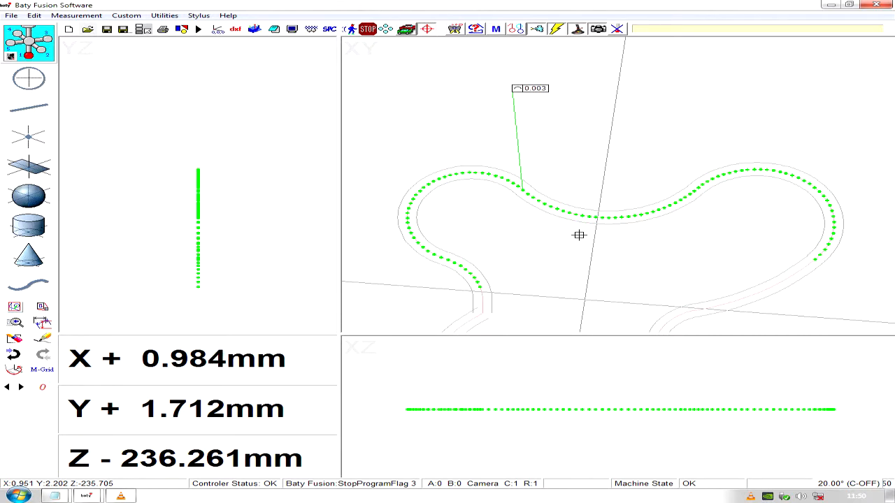
Set the geometric limit of the curve's profile tolerance to 0.002.
double_click(516, 126)
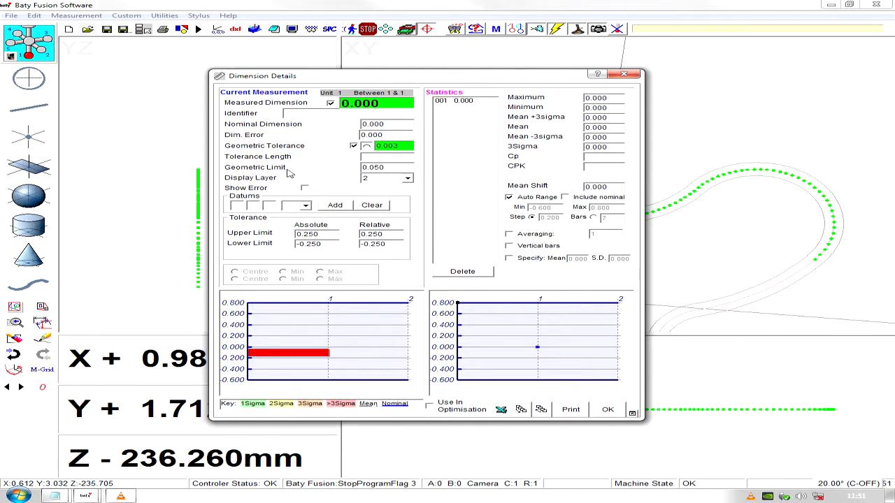
click(385, 167)
key(BackSpace)
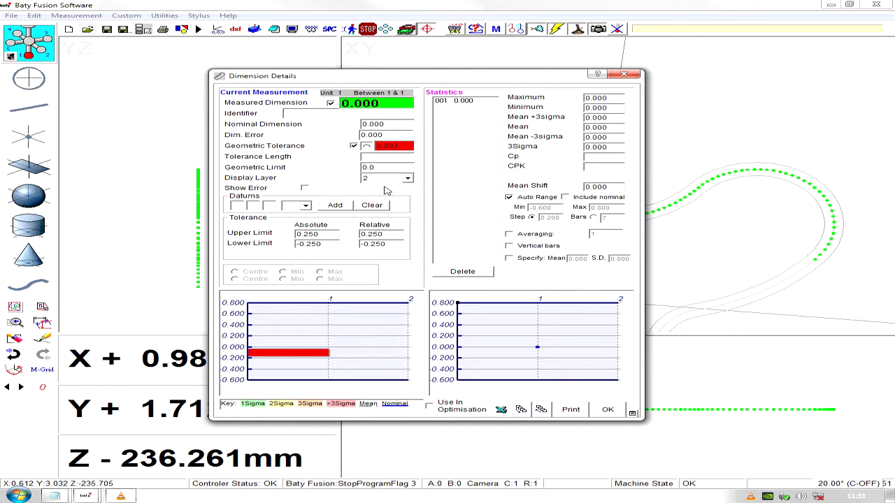
text(02)
click(607, 409)
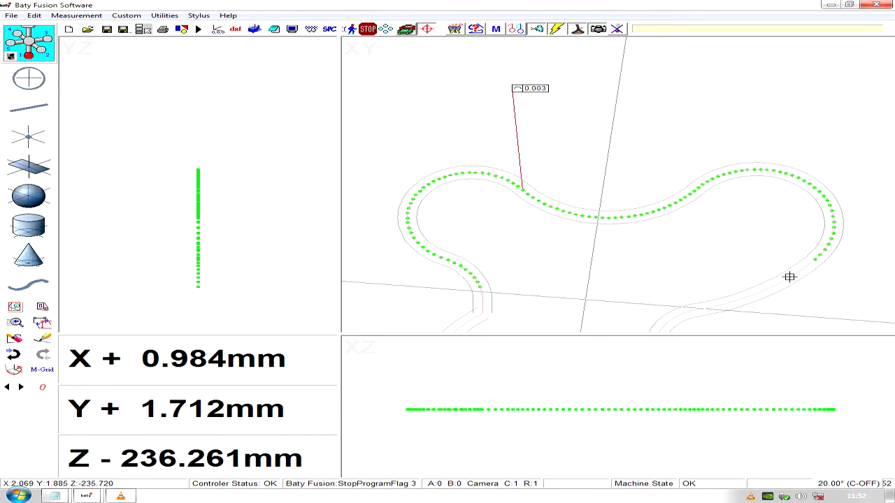
Set the tolerance of the DXF profile section below the end of the right-hand lobe to 0.010.
click(789, 277)
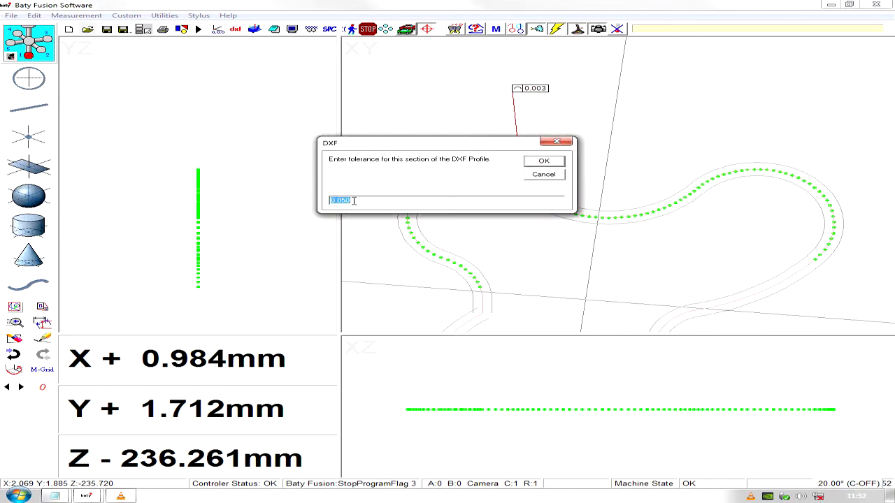
drag(353, 200, 328, 202)
key(BackSpace)
text(.010)
click(542, 162)
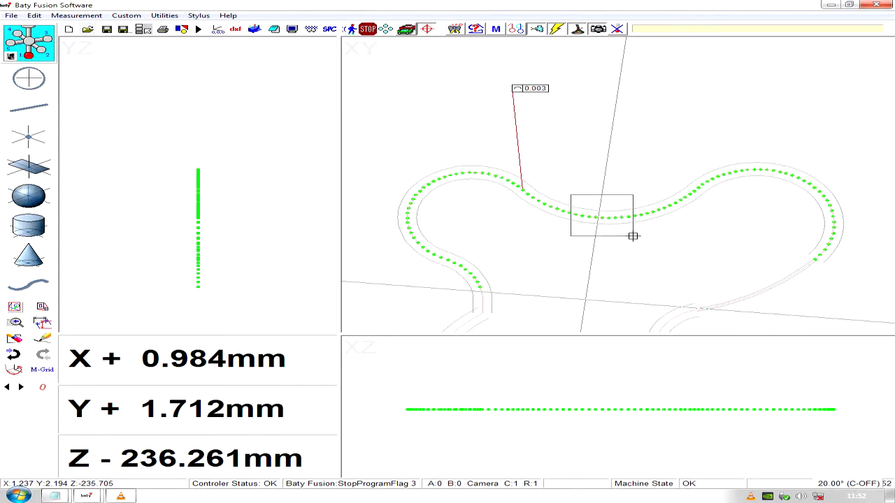
Set the tolerance of the DXF profile section along the left half of the central dip to 0.010.
scroll(632, 235, up, 3)
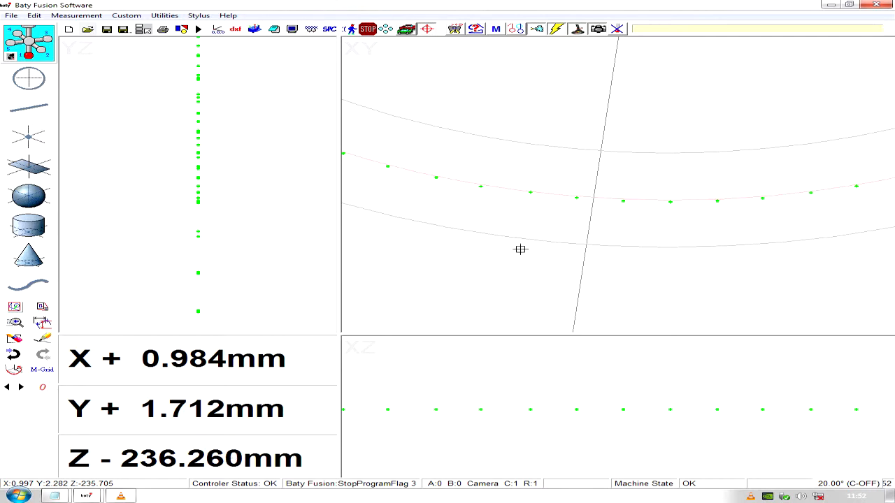
click(511, 189)
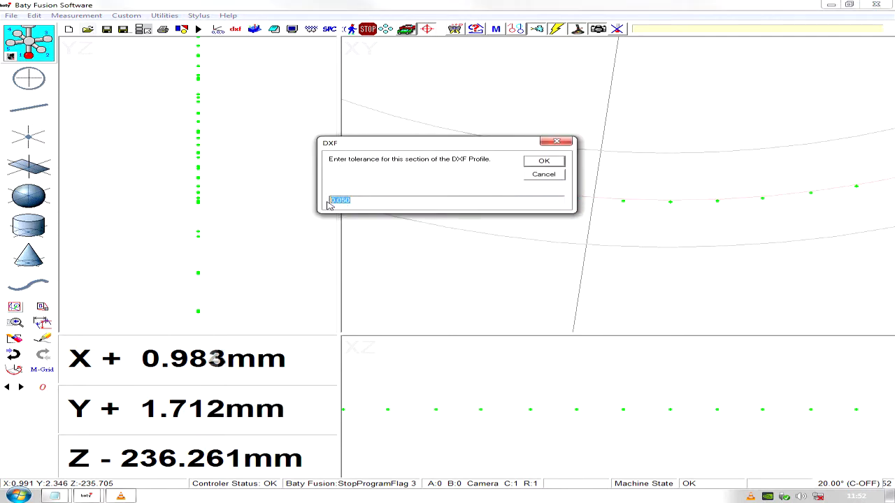
key(BackSpace)
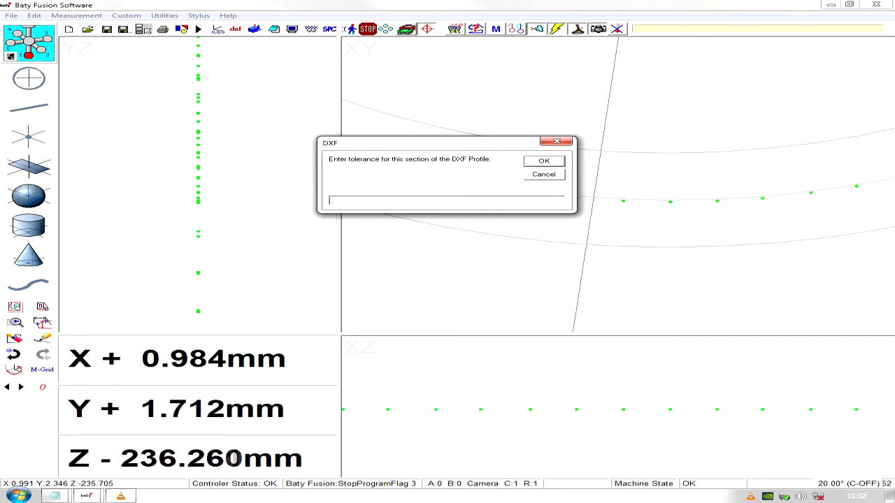
text(.010)
click(545, 162)
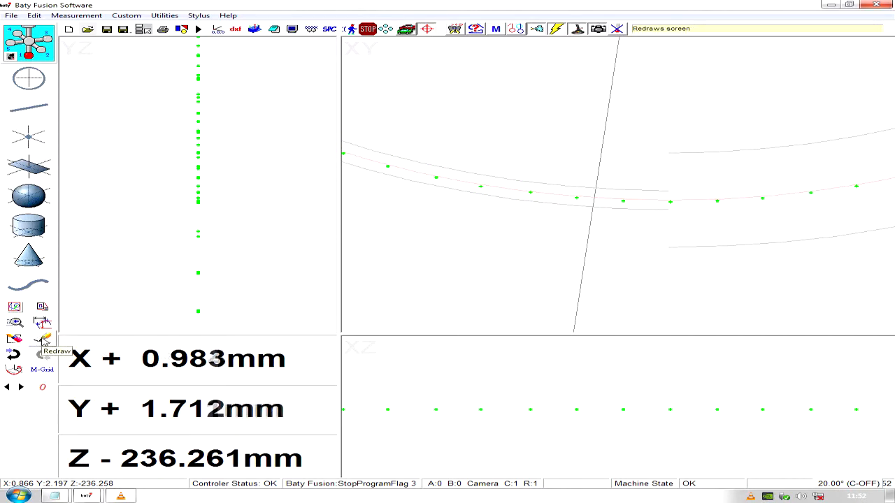
Examine the whole profile with its tolerance bands and review the Grid Shift optimisation settings.
click(43, 308)
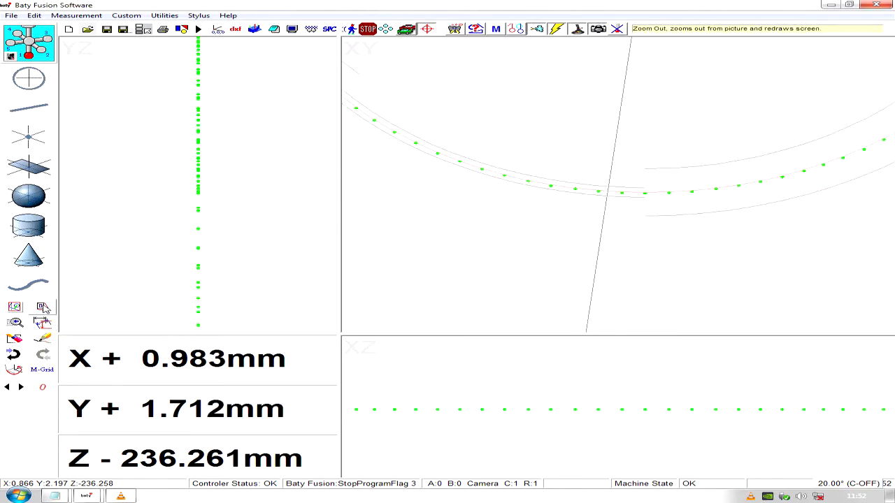
click(42, 308)
click(42, 308)
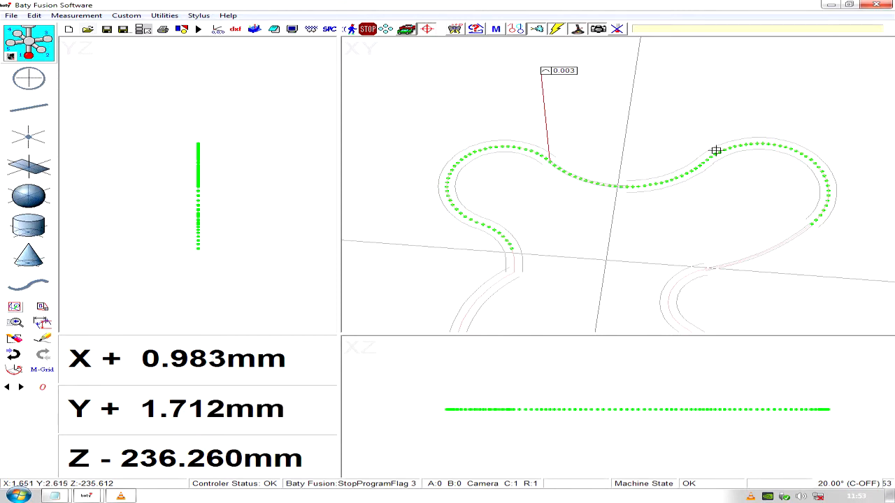
click(16, 370)
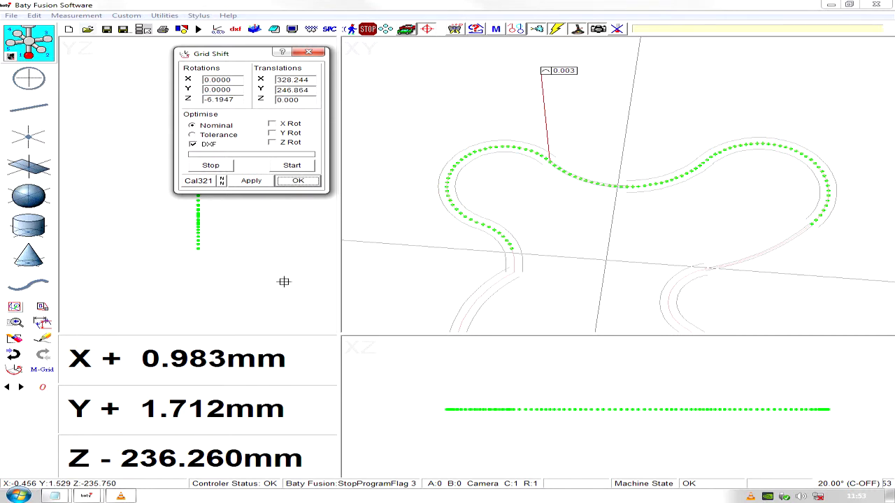
click(297, 181)
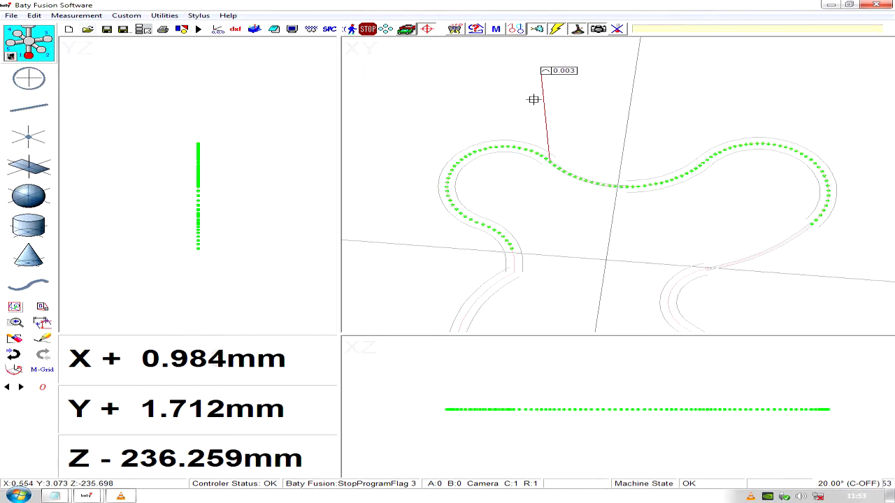
Title the printout er2er and preview its Graphic Details report in the XY view without printing.
click(163, 29)
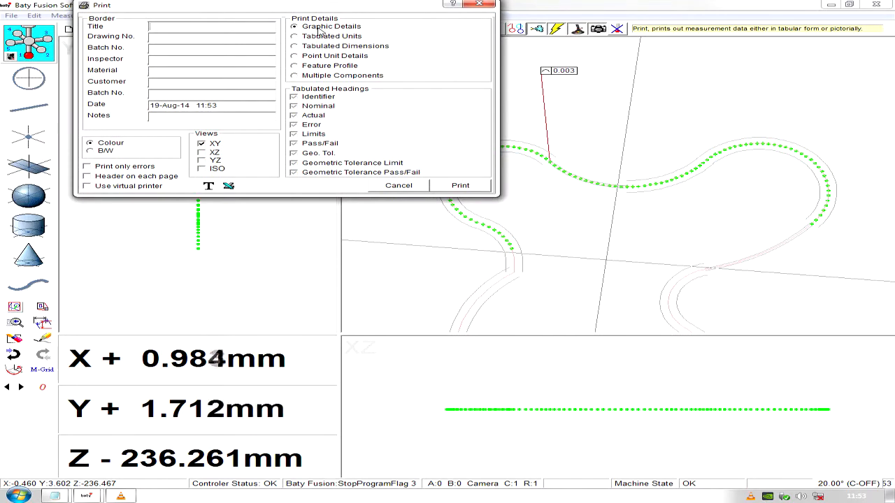
click(158, 27)
text(er2er)
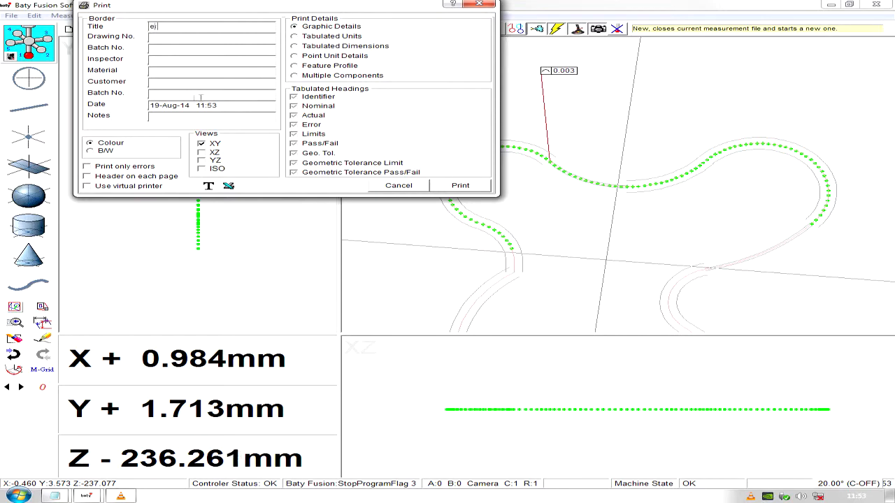
click(461, 186)
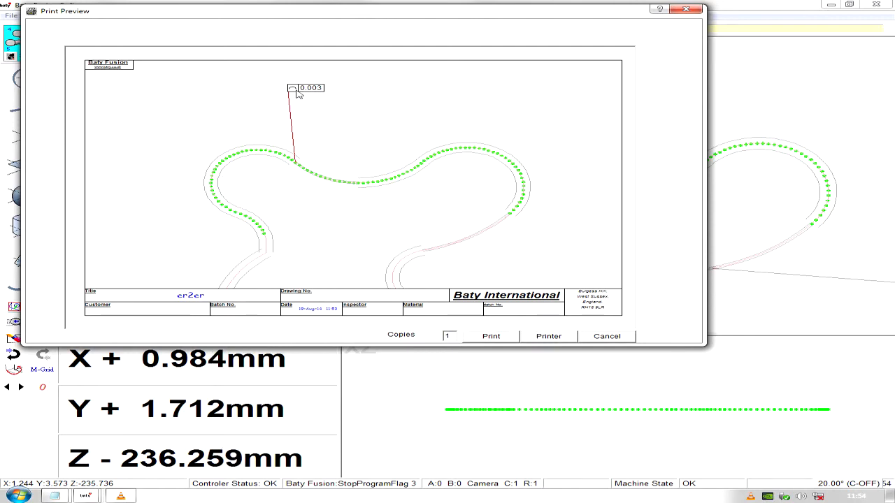
click(607, 337)
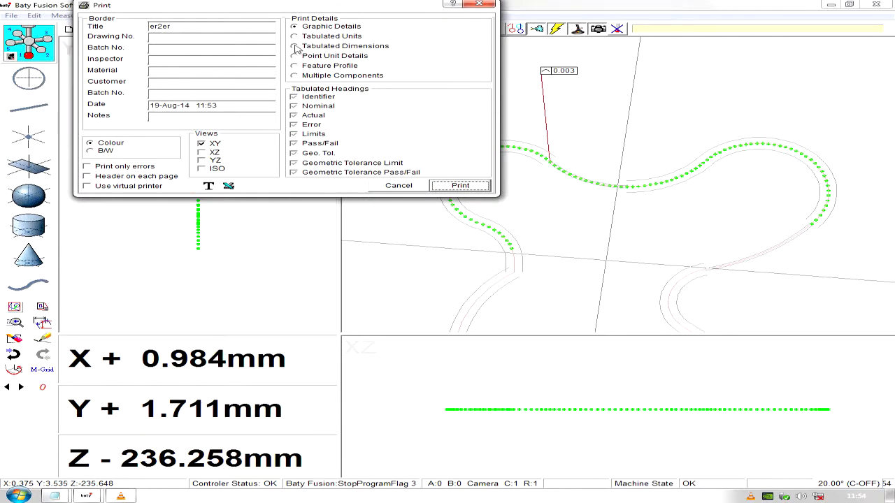
Build a fresh Tabulated Dimensions report with only the XY view, preview it and leave the print setup without printing.
click(295, 47)
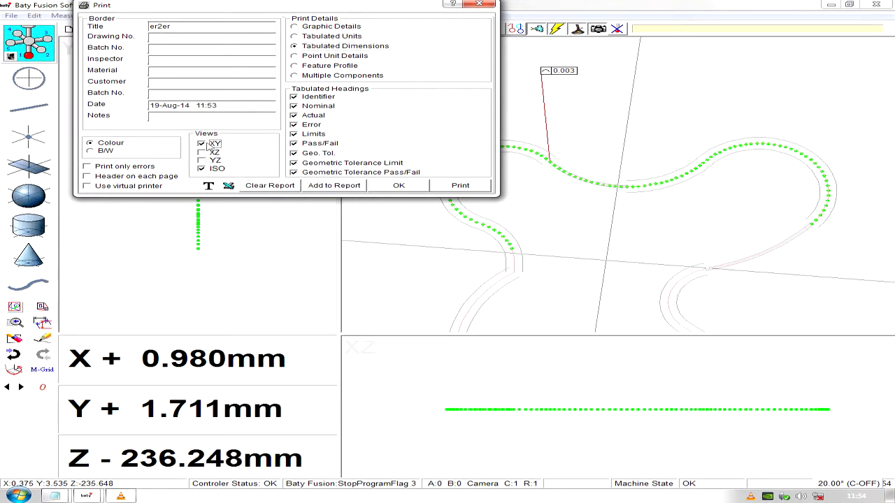
click(202, 169)
click(270, 185)
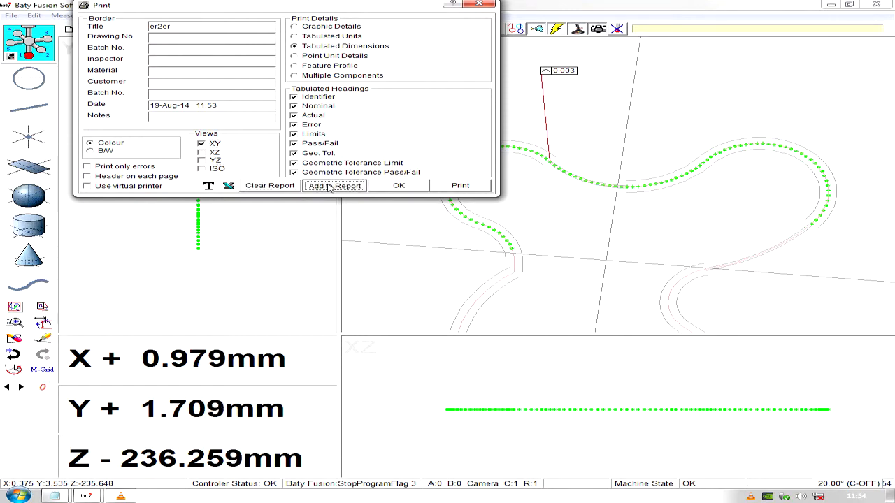
click(316, 185)
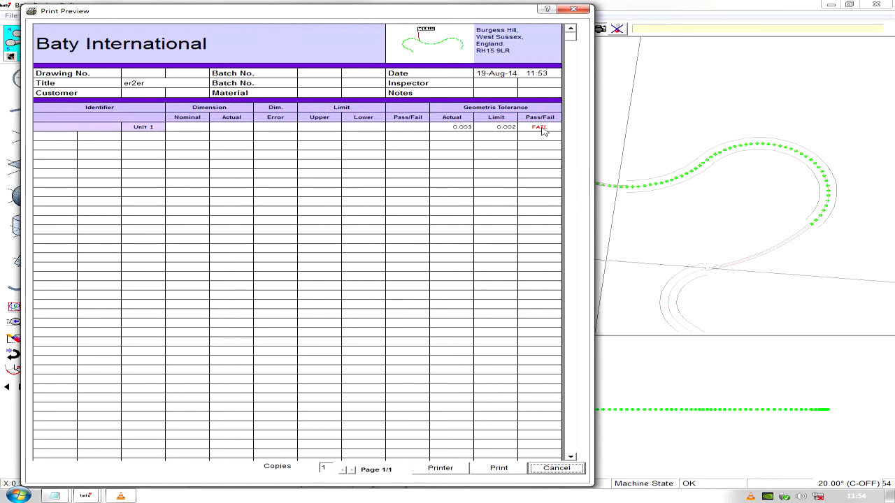
click(569, 473)
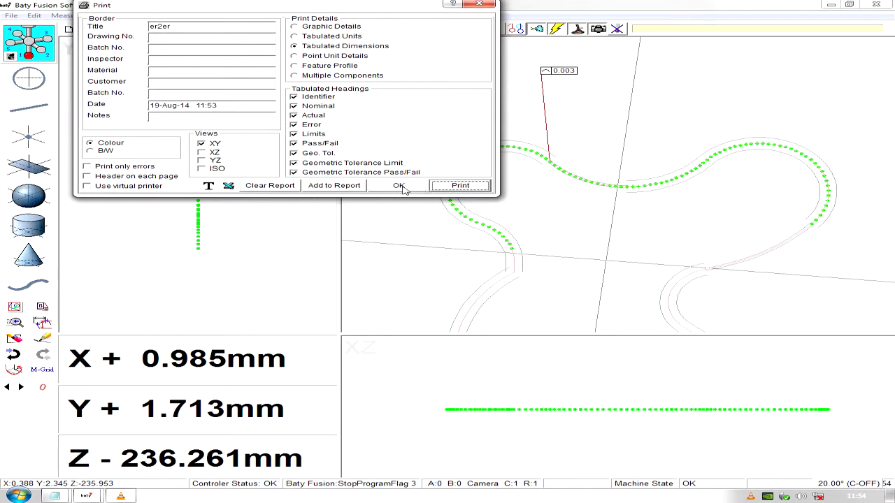
click(398, 186)
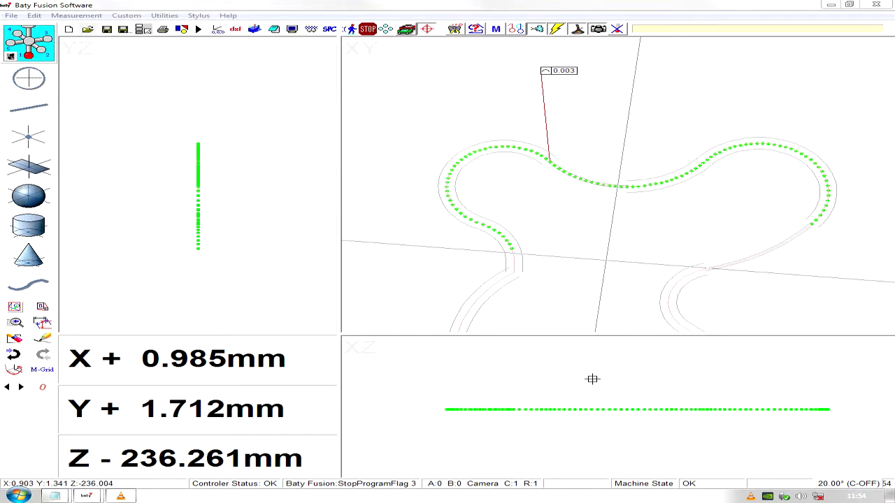